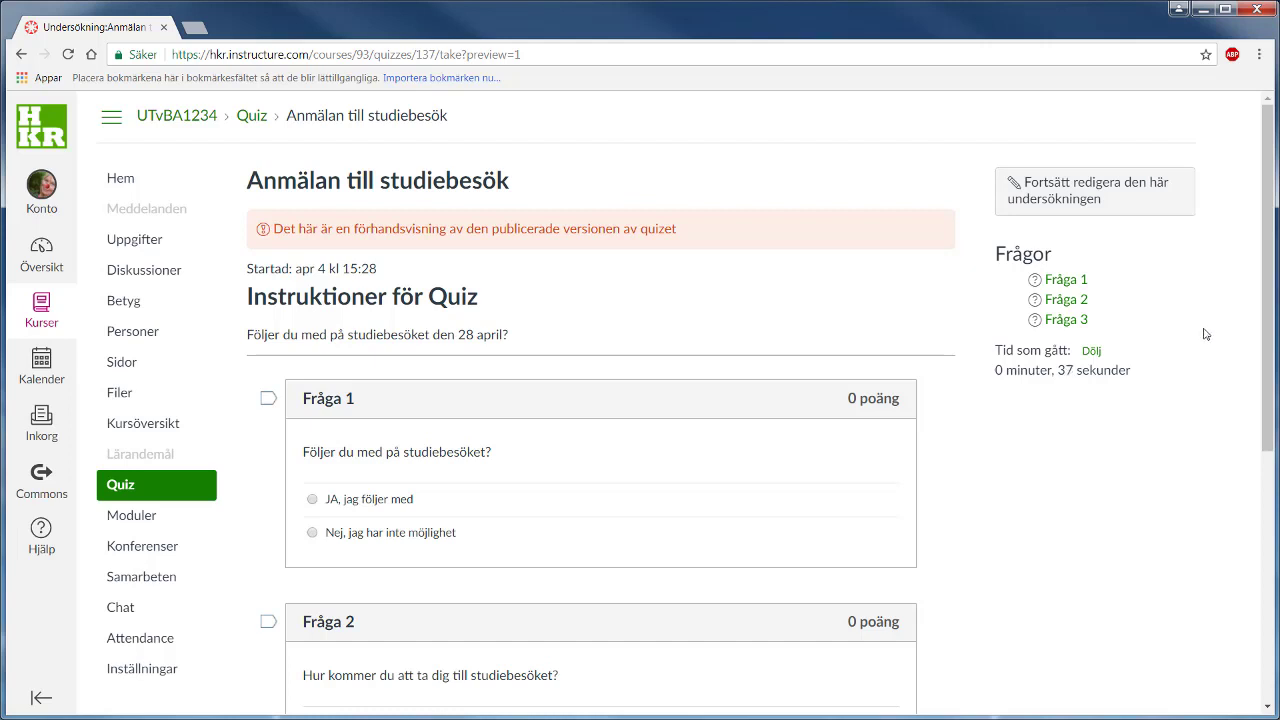
- Open the survey Anmälan till studiebesök for editing and choose Ej betygsatt undersökning as its quiz type
left_click(1096, 185)
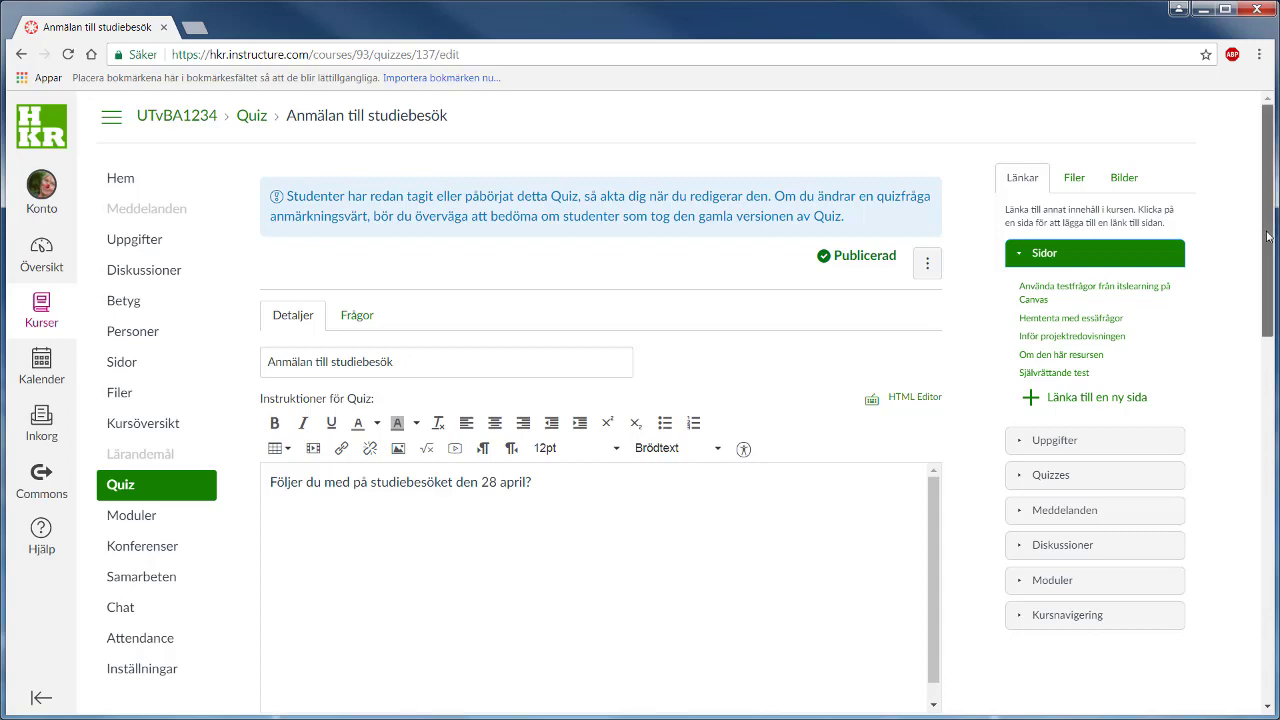
left_click_drag(1268, 238, 1266, 380)
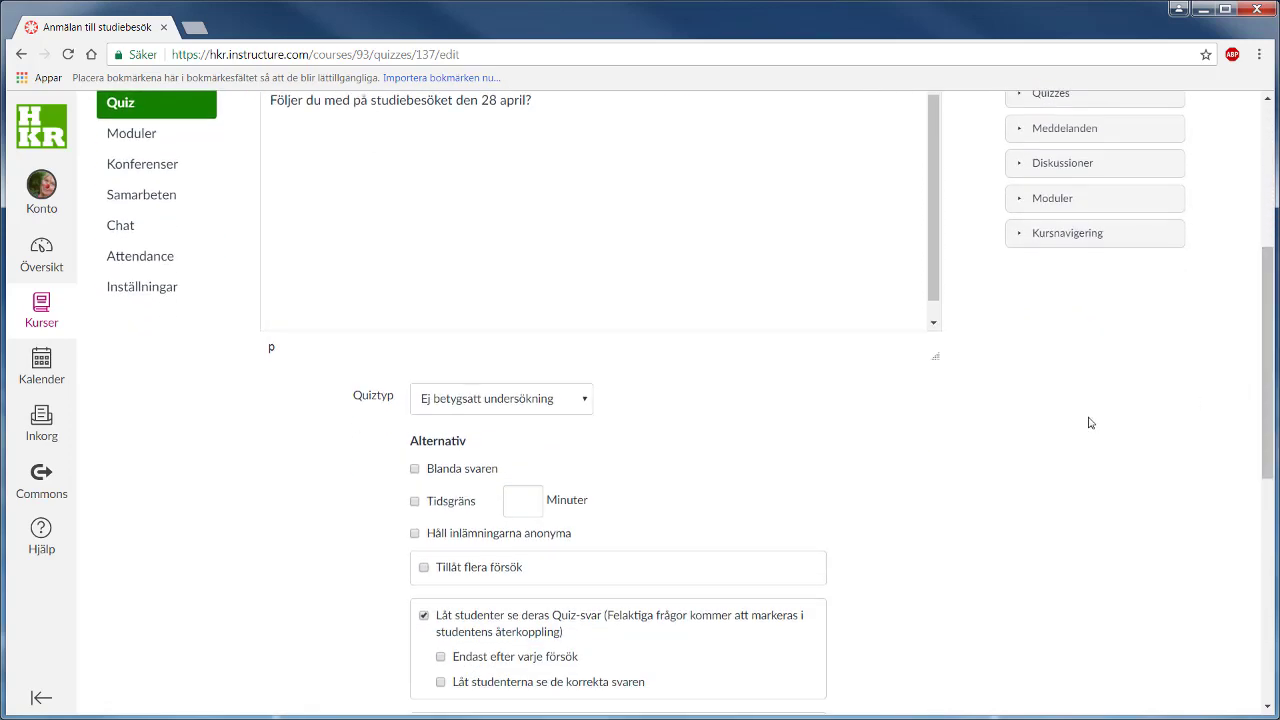
left_click(585, 405)
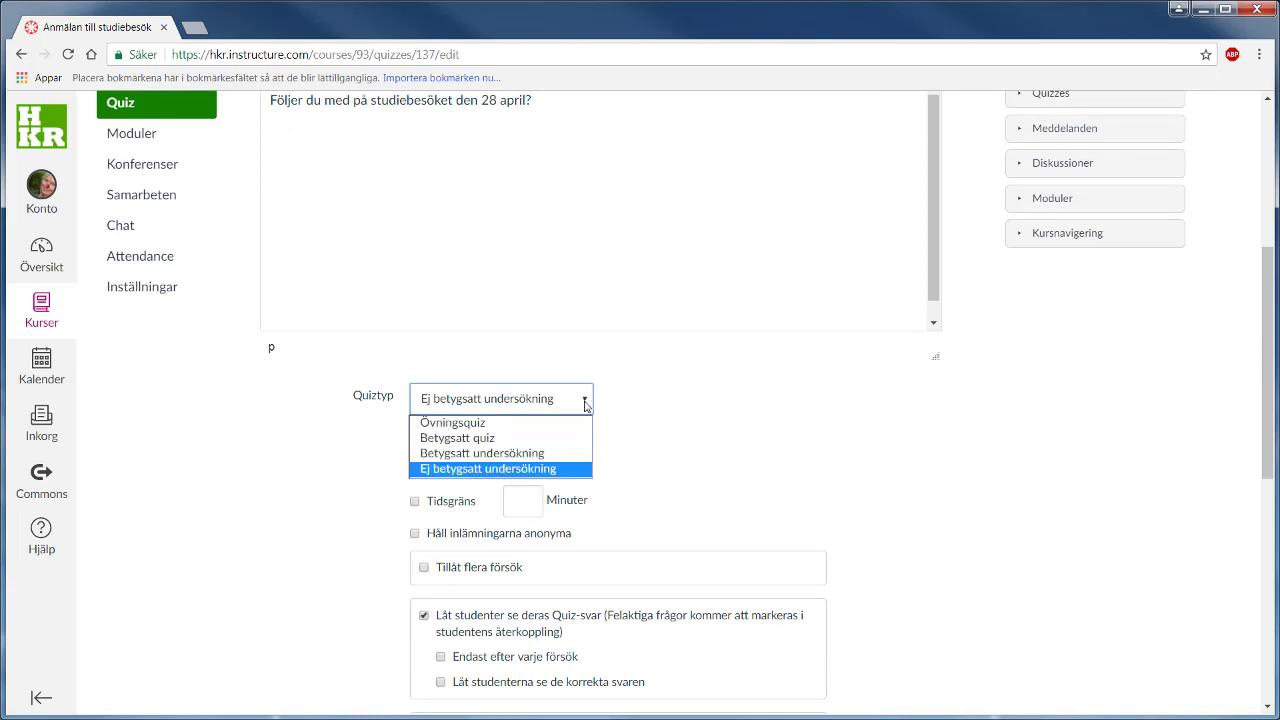
left_click(555, 470)
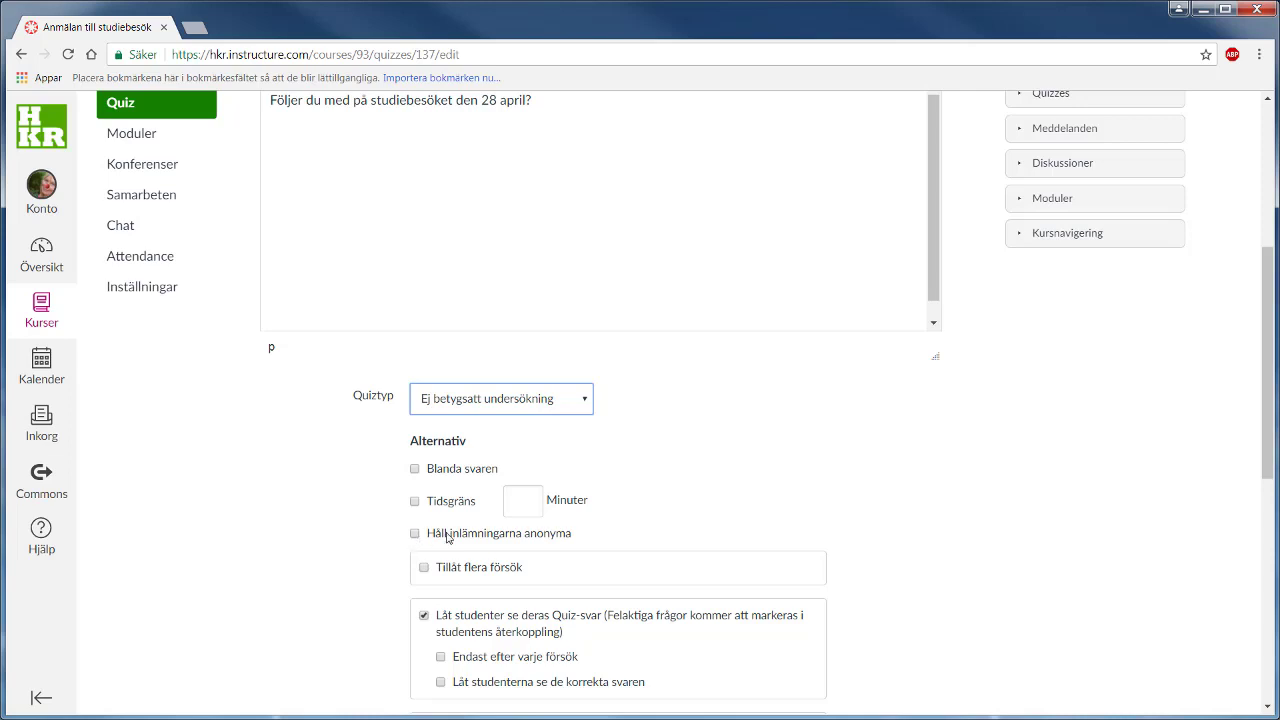
- Examine the survey's questions with their question details shown
left_click_drag(1272, 476, 1272, 334)
left_click(364, 316)
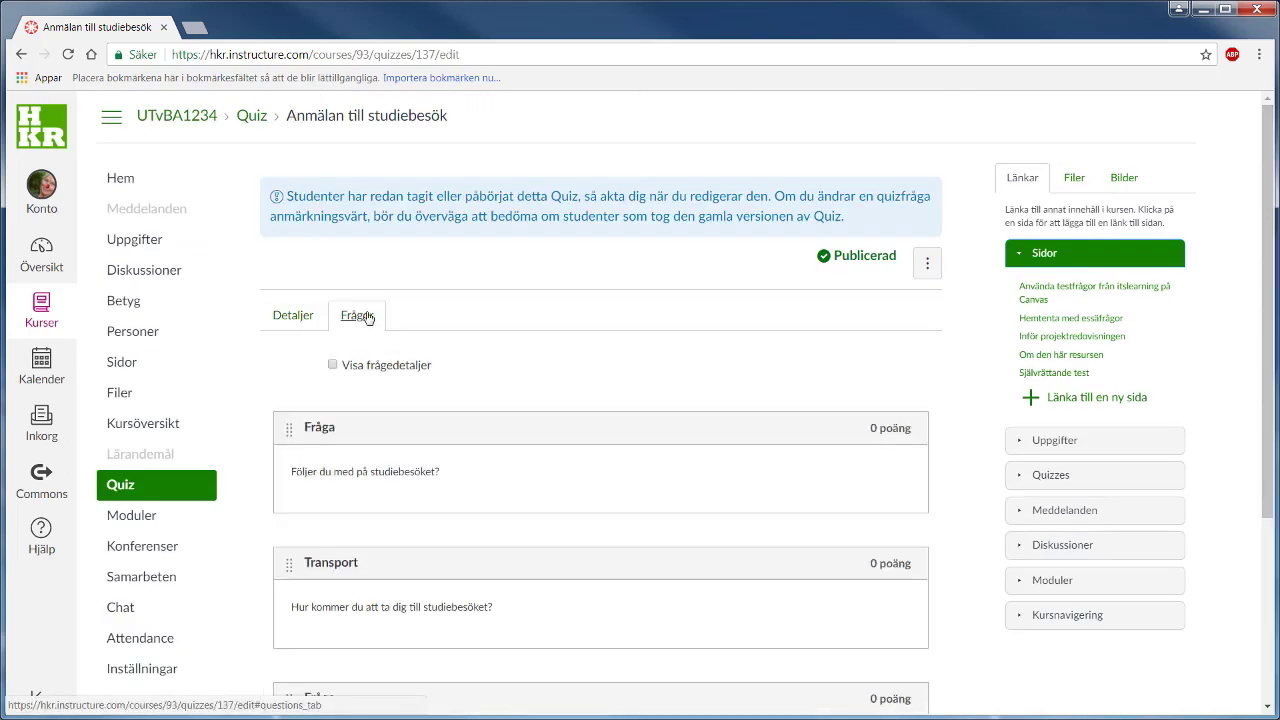
left_click(401, 369)
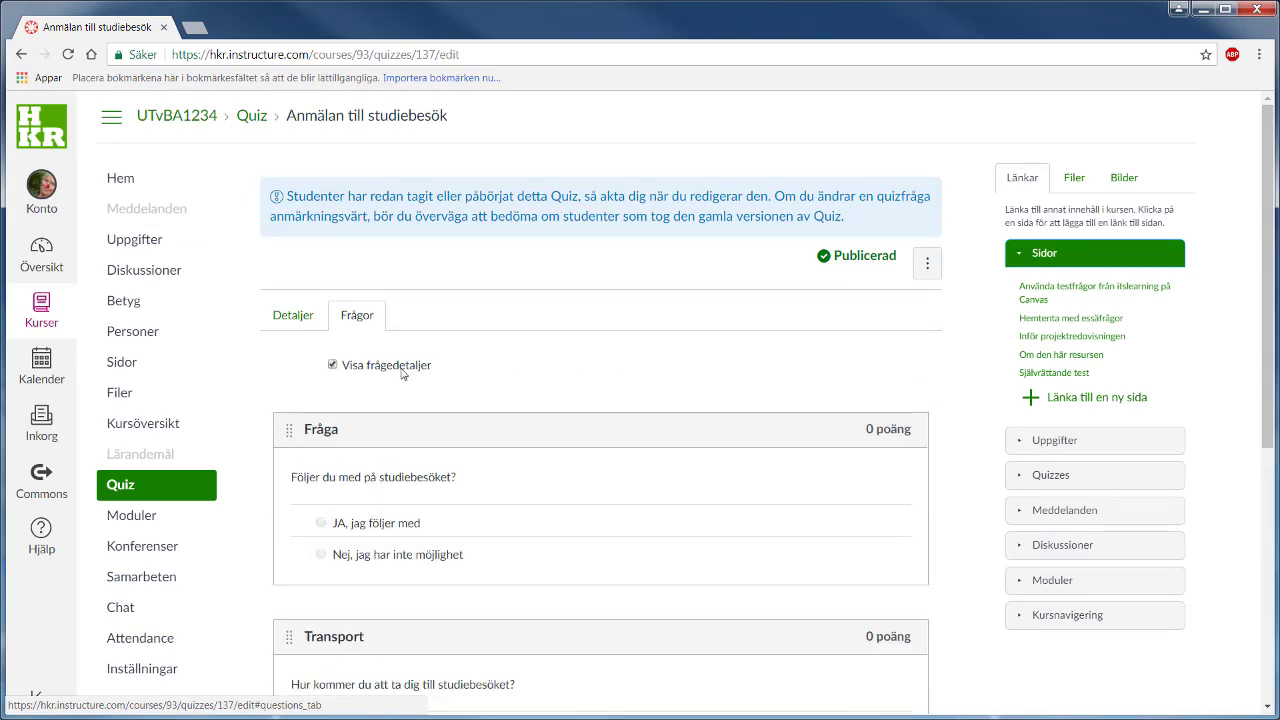
left_click_drag(1268, 322, 1277, 480)
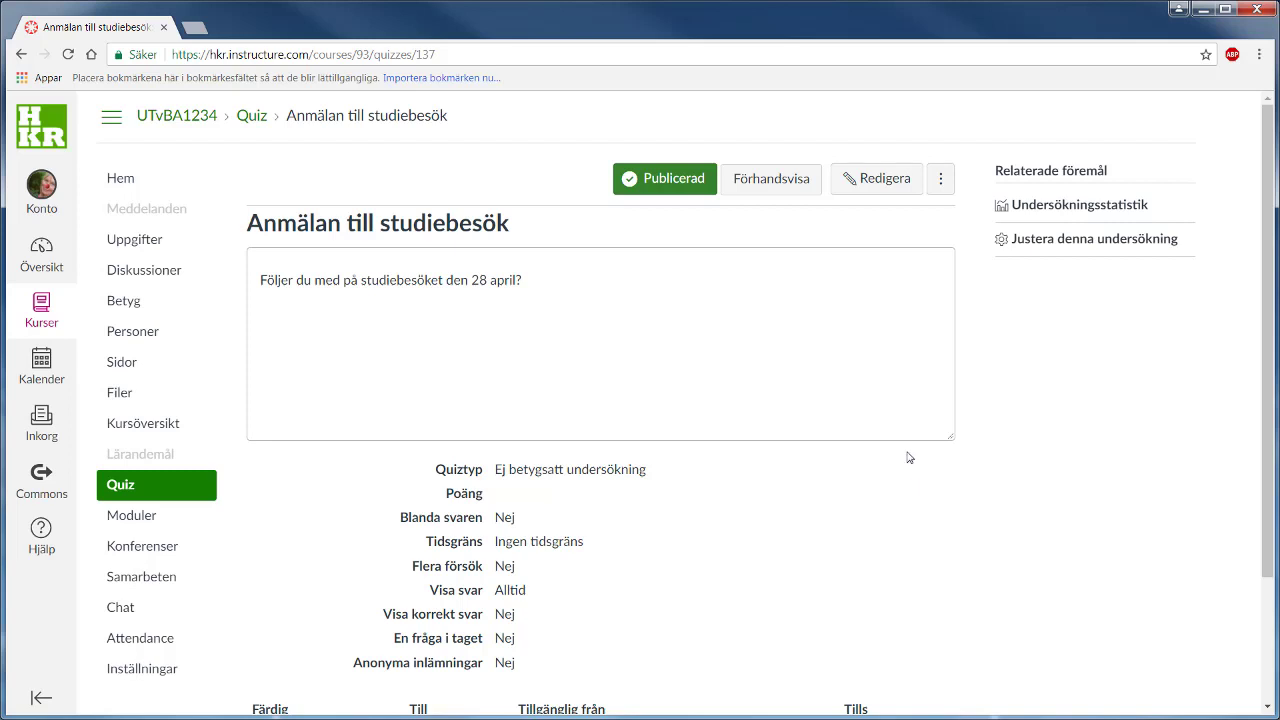
- View the students' survey results, examine the first Teststudent's submitted answers, and return to the survey
left_click(940, 186)
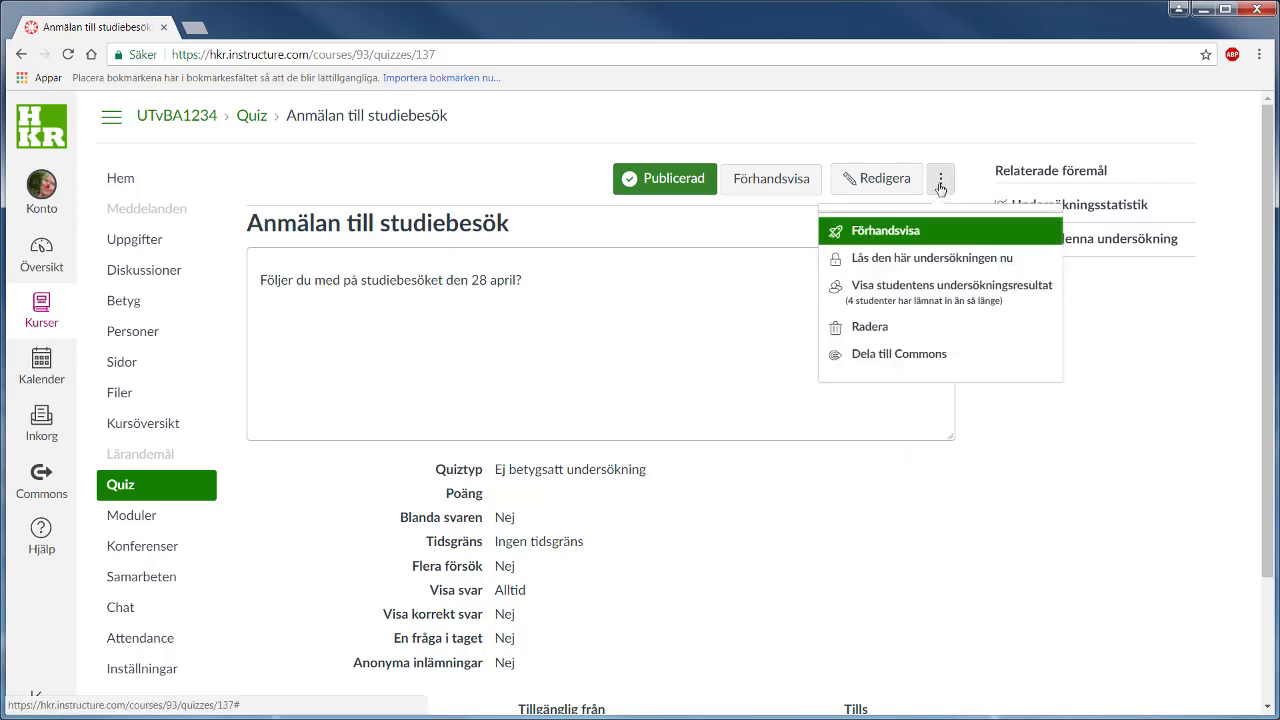
left_click(890, 296)
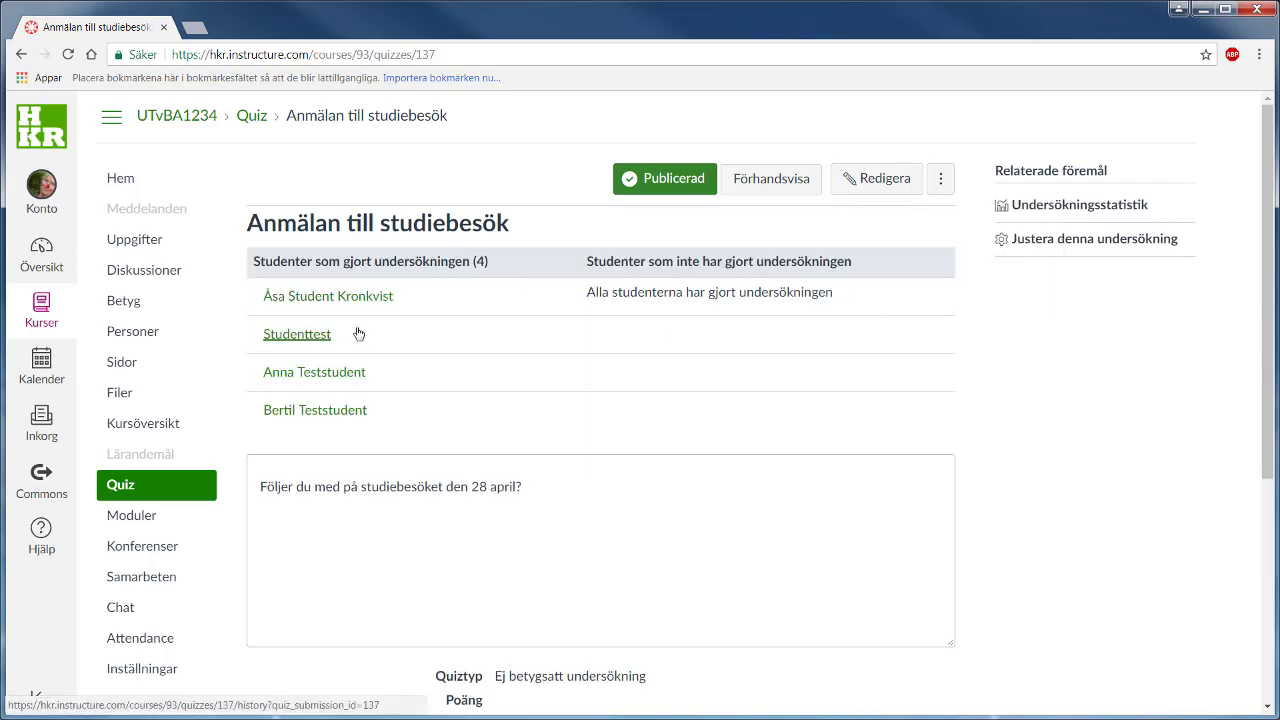
left_click(336, 377)
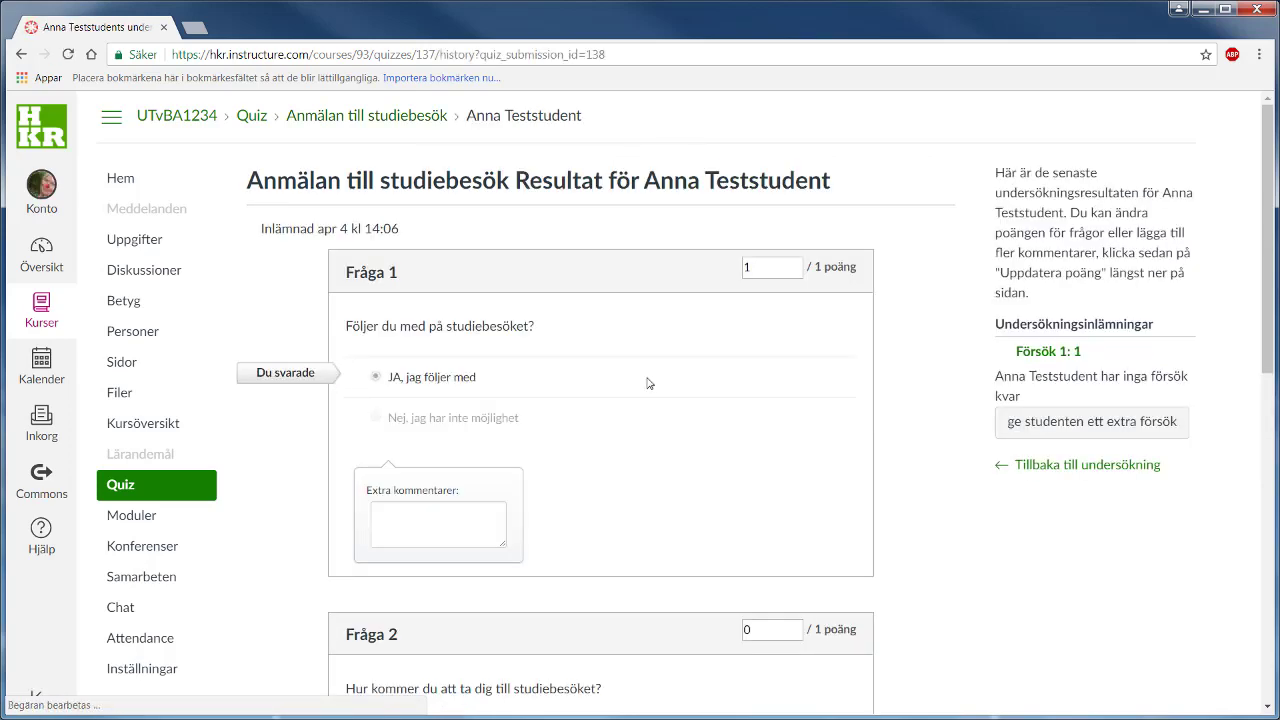
left_click_drag(1274, 225, 1060, 492)
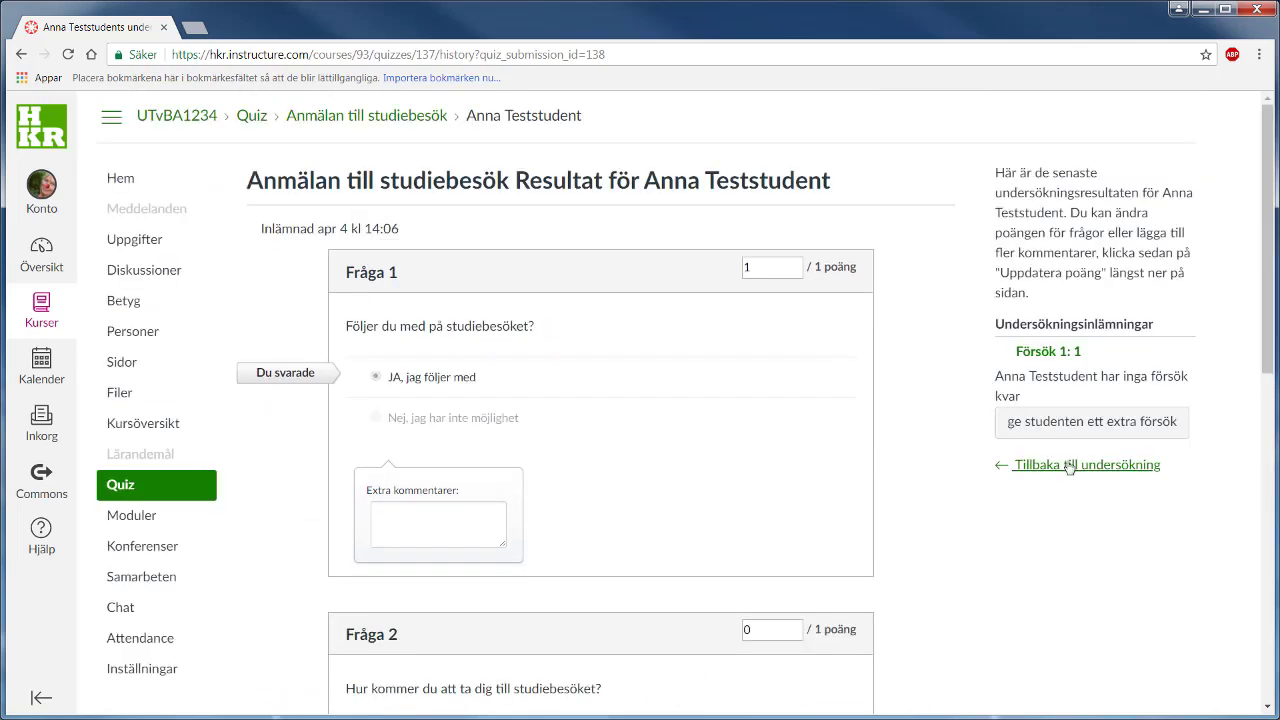
left_click(1068, 468)
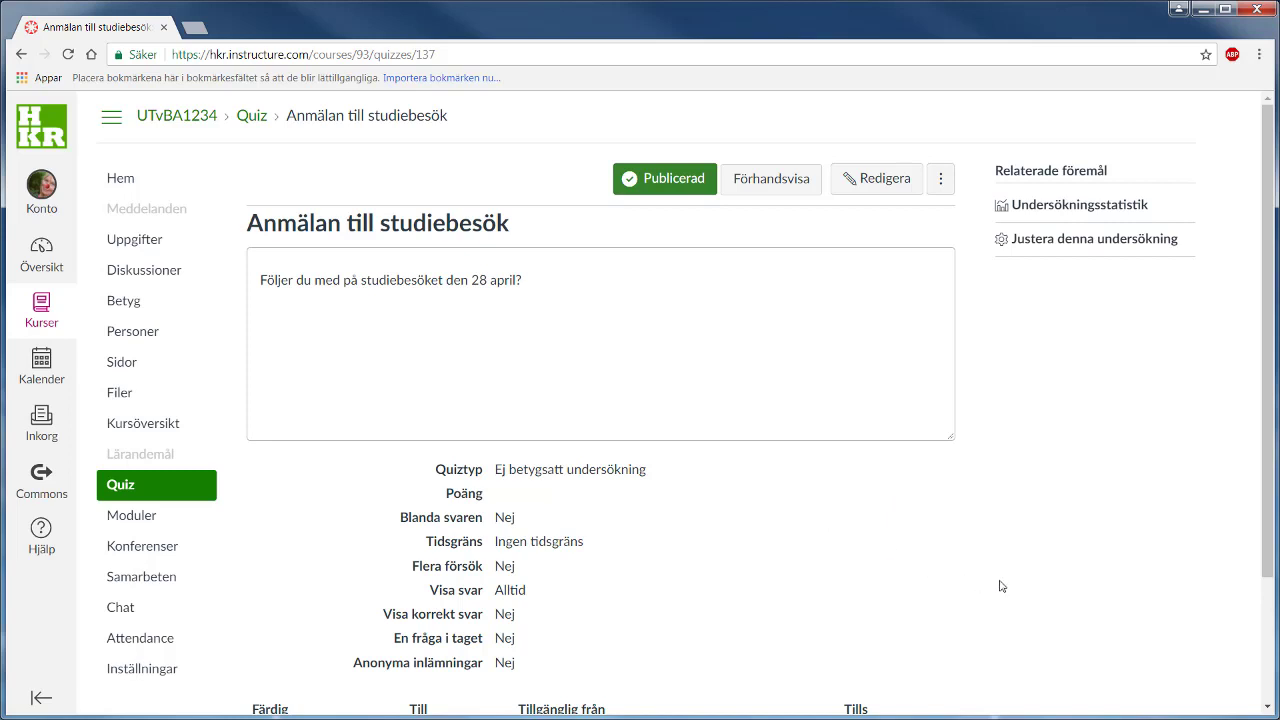
- Open the survey statistics and check which students answered "JA, jag följer med" to the first question
left_click(1053, 206)
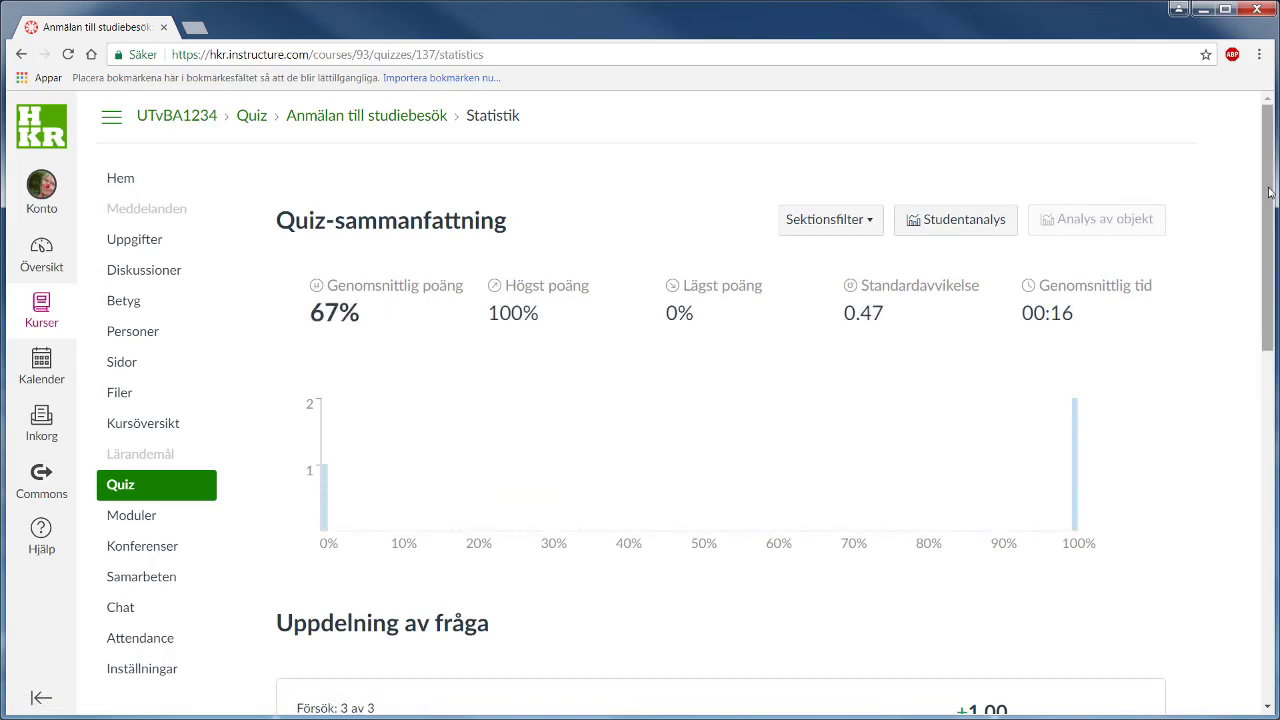
left_click_drag(1275, 202, 1275, 425)
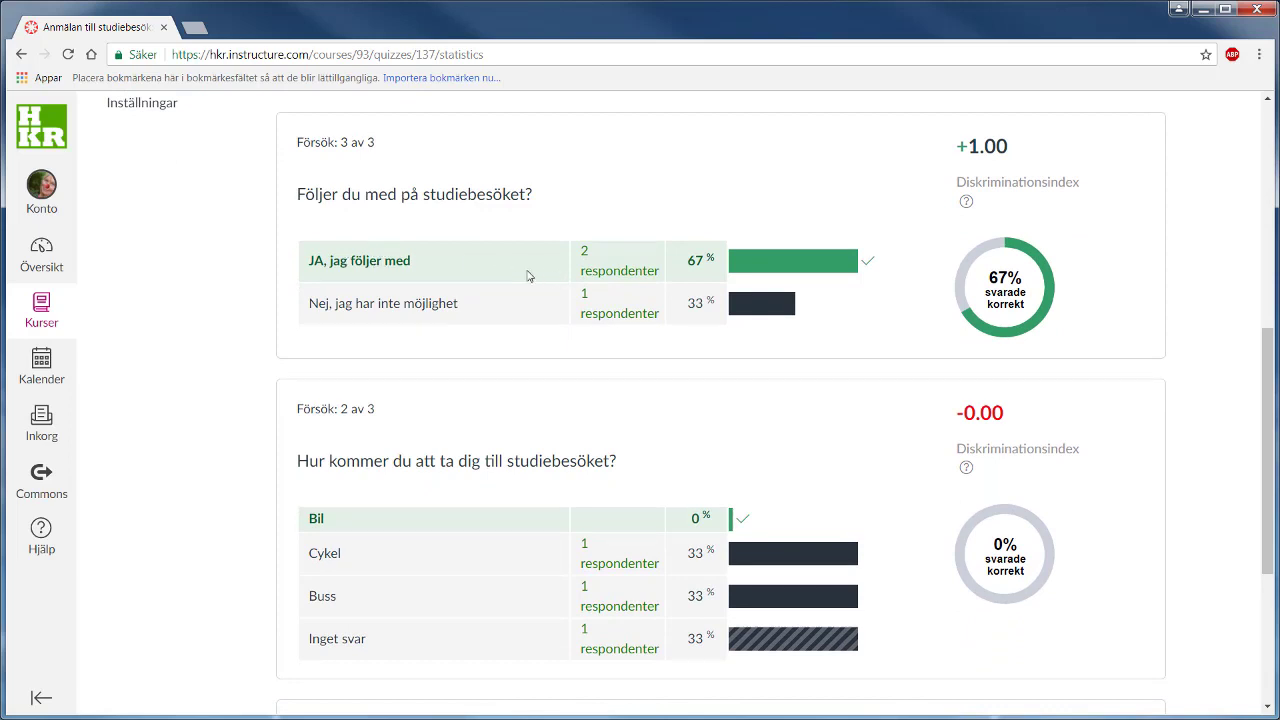
left_click(640, 281)
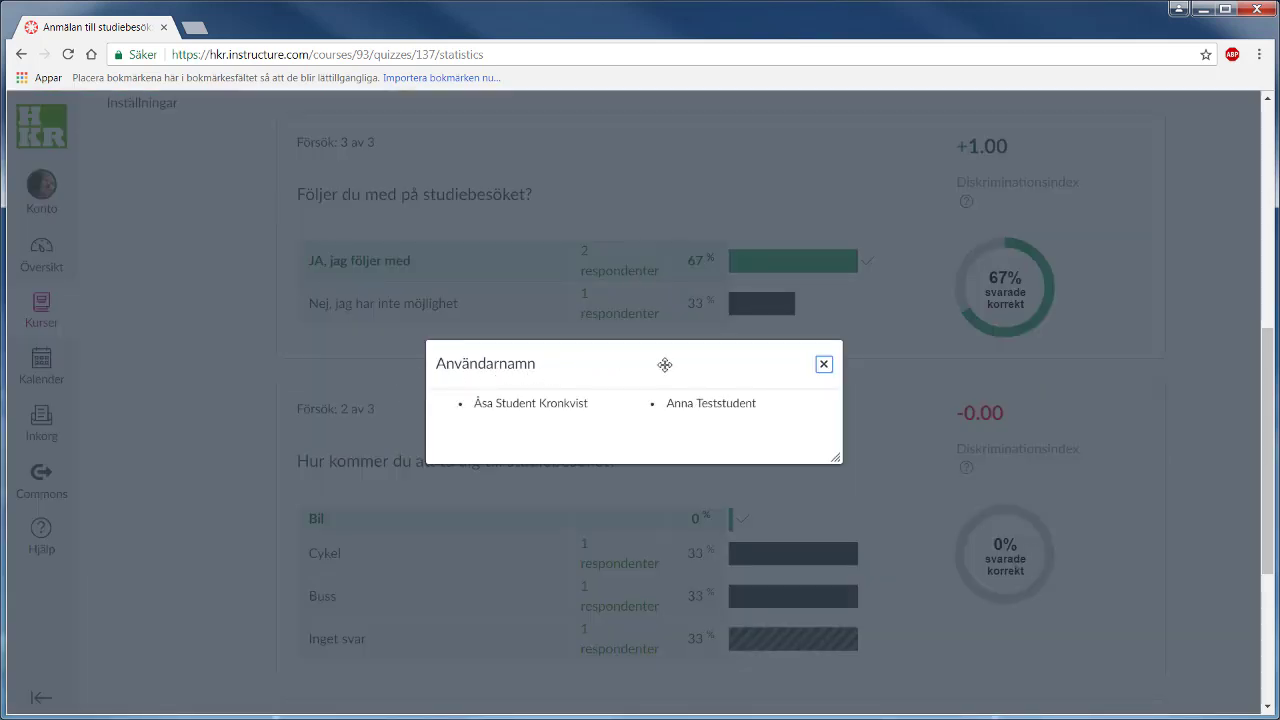
left_click(824, 366)
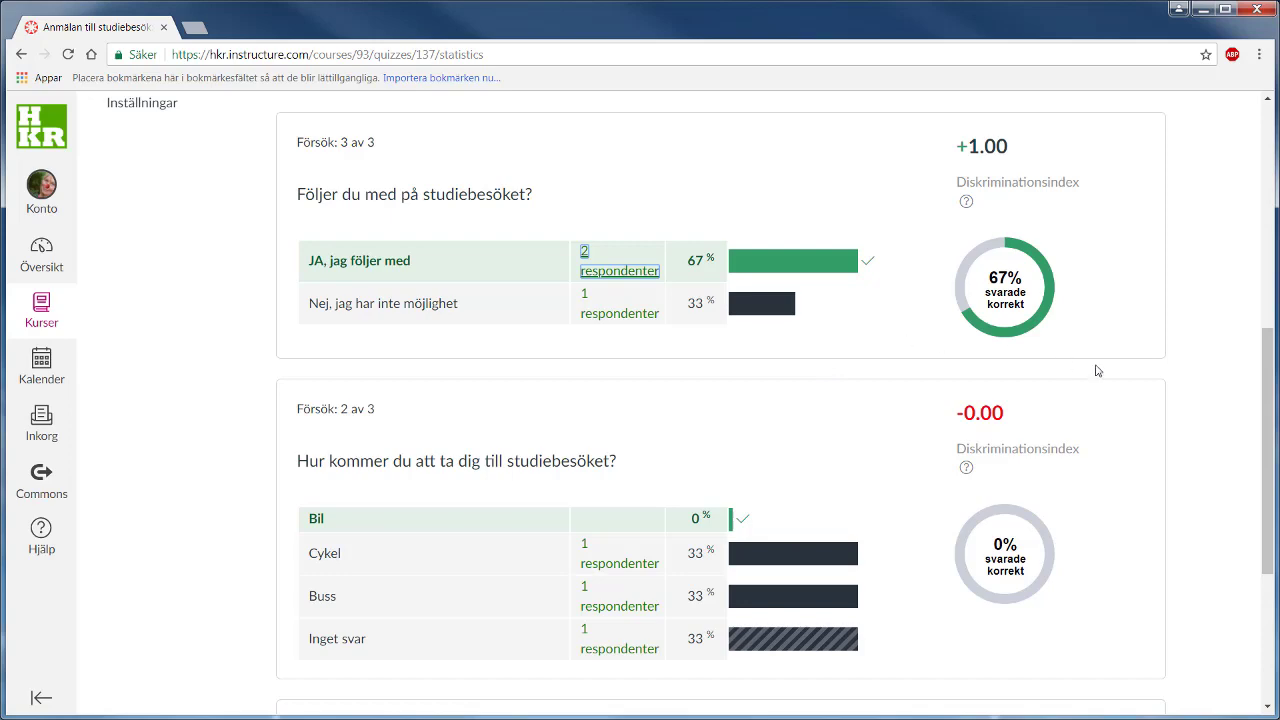
- Check which students responded "Något annat" to the question "Vad kommer du att ha i matsäcken?"
left_click_drag(1271, 370, 1271, 495)
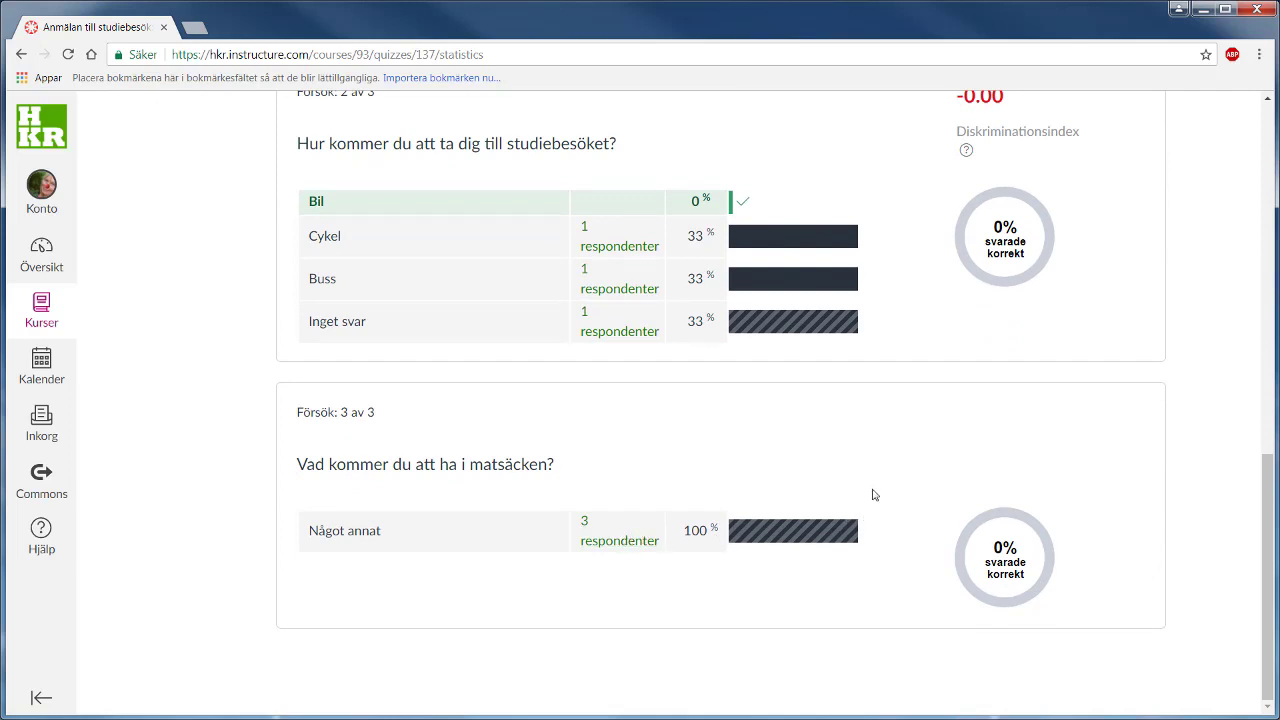
left_click(628, 550)
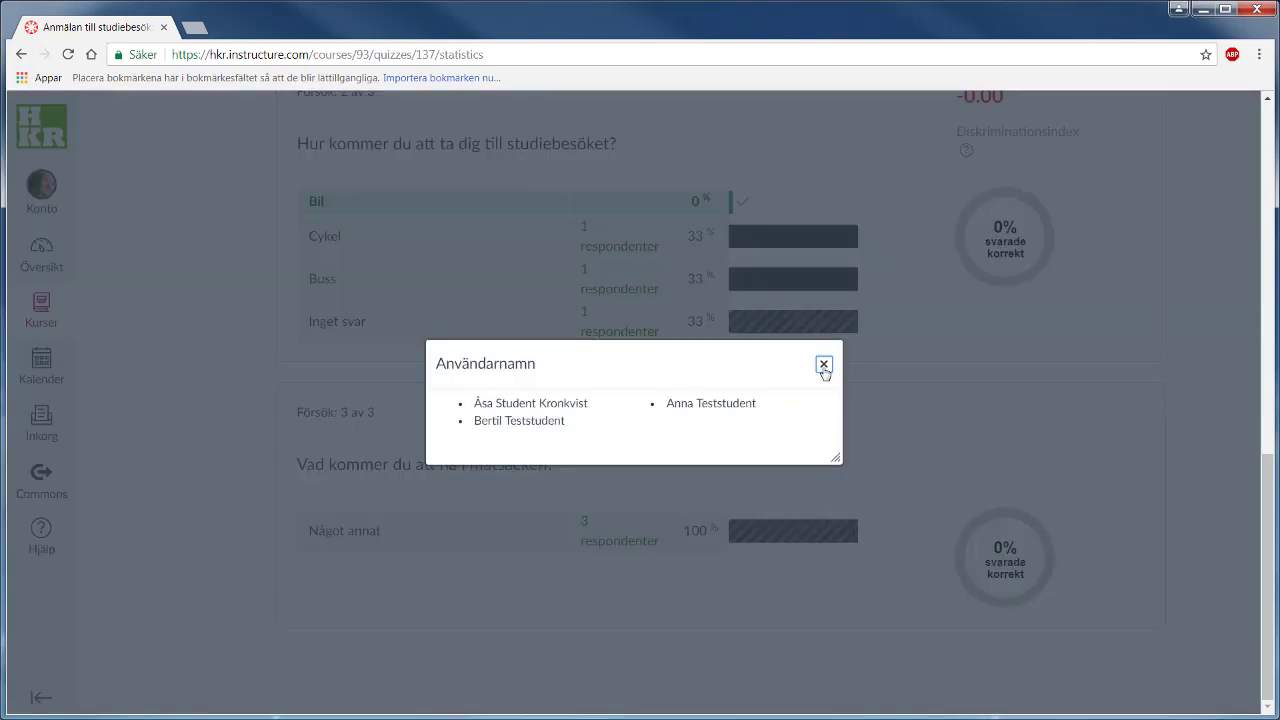
left_click(824, 366)
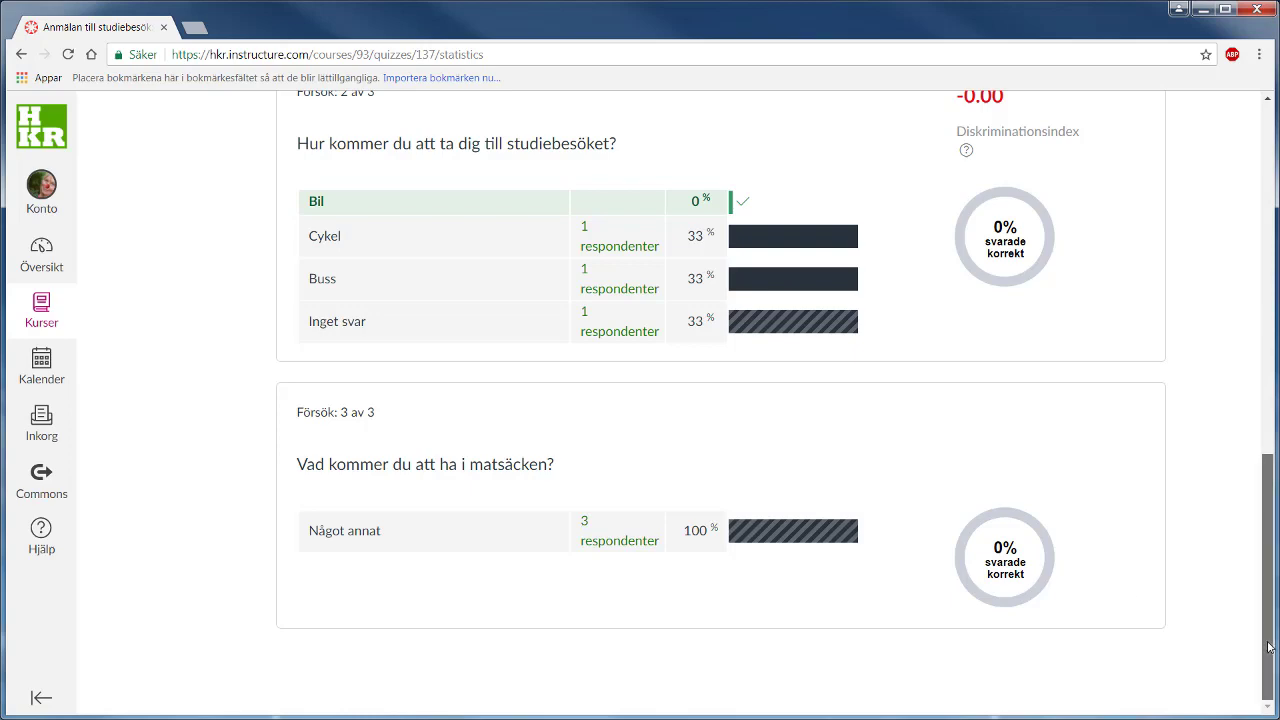
- Generate and download the student analysis report from the survey statistics
left_click_drag(1270, 598, 1269, 273)
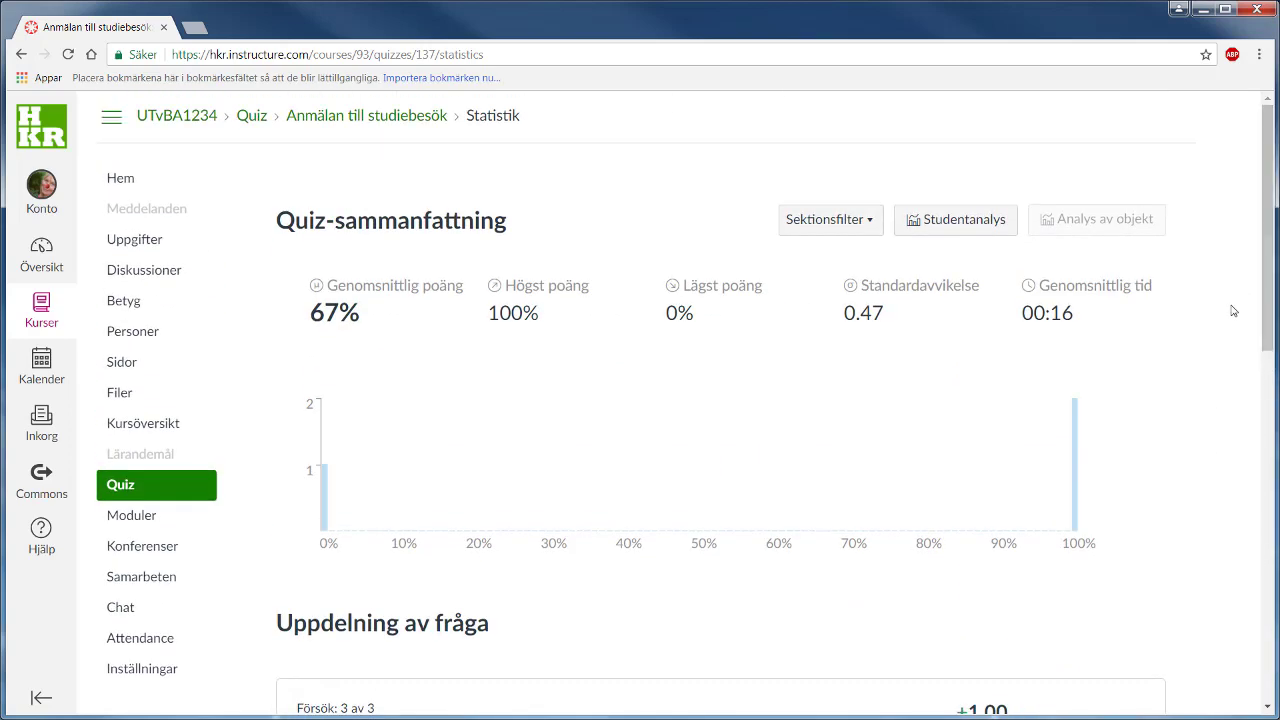
left_click(950, 227)
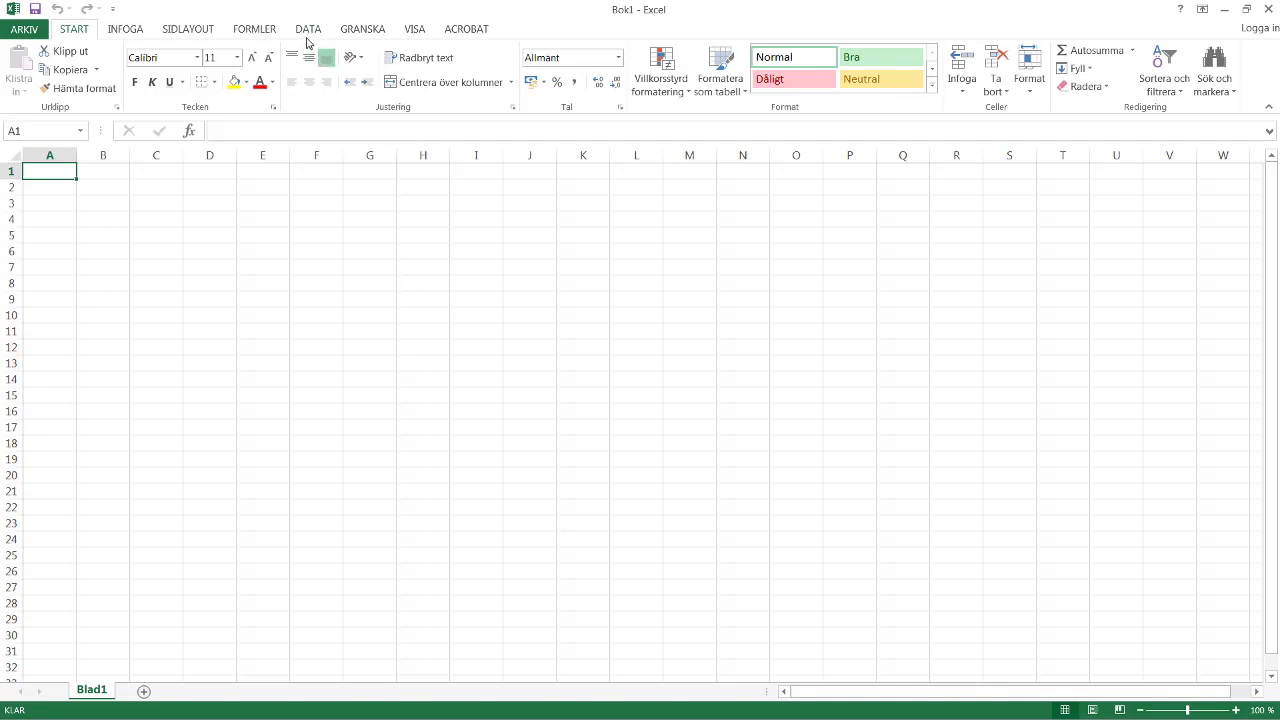
- In Excel, start a text import of "Anmälan till studiebesök Survey Student Analysis Report (1).csv" from the Hämtade filer folder
left_click(308, 31)
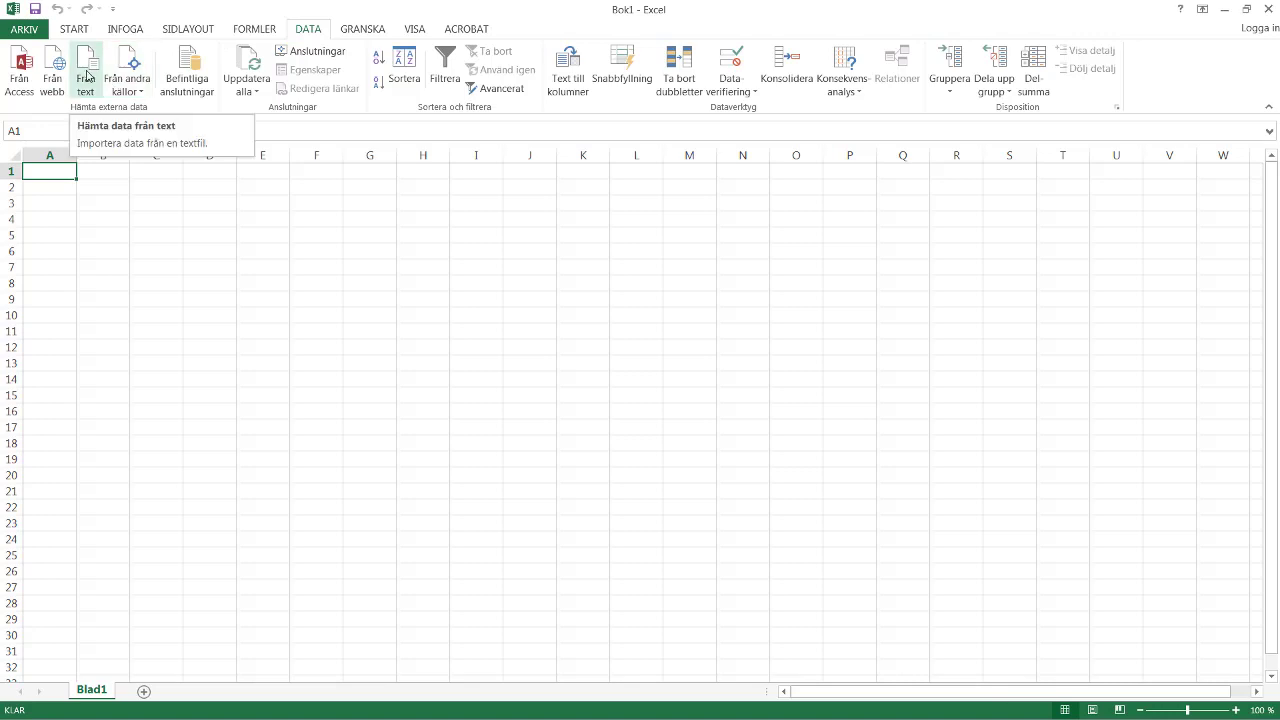
left_click(86, 76)
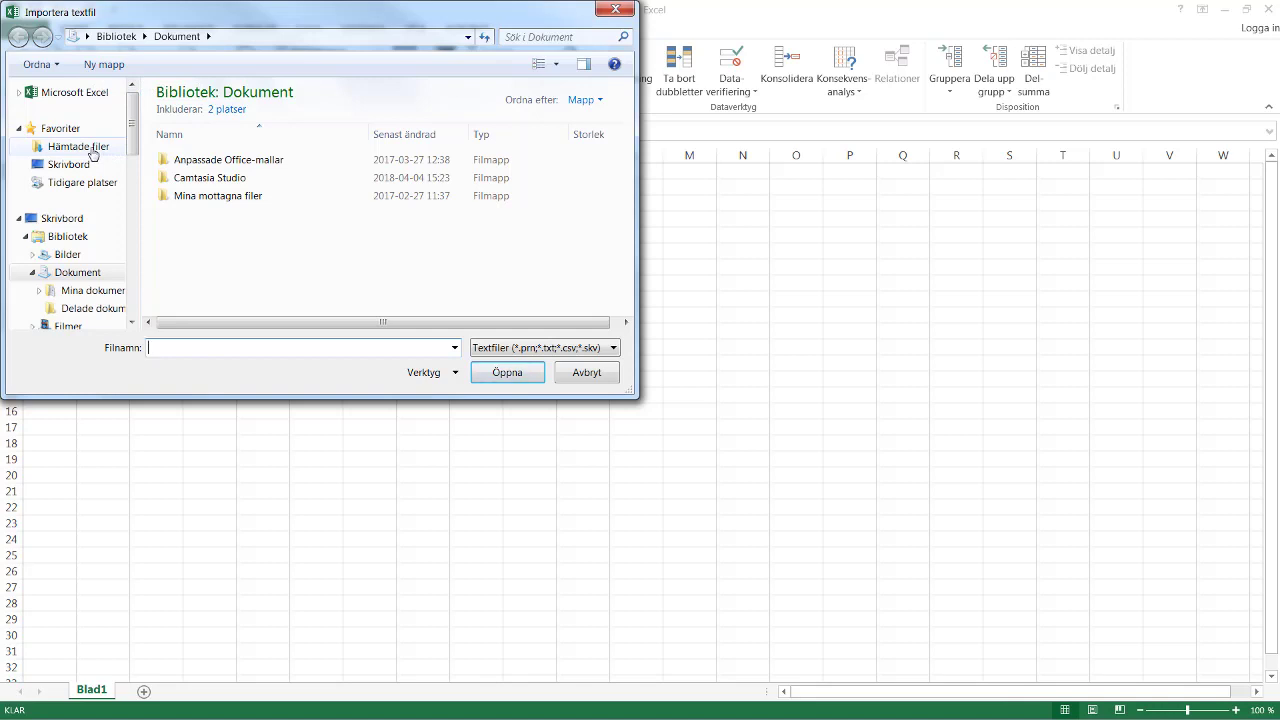
left_click(80, 147)
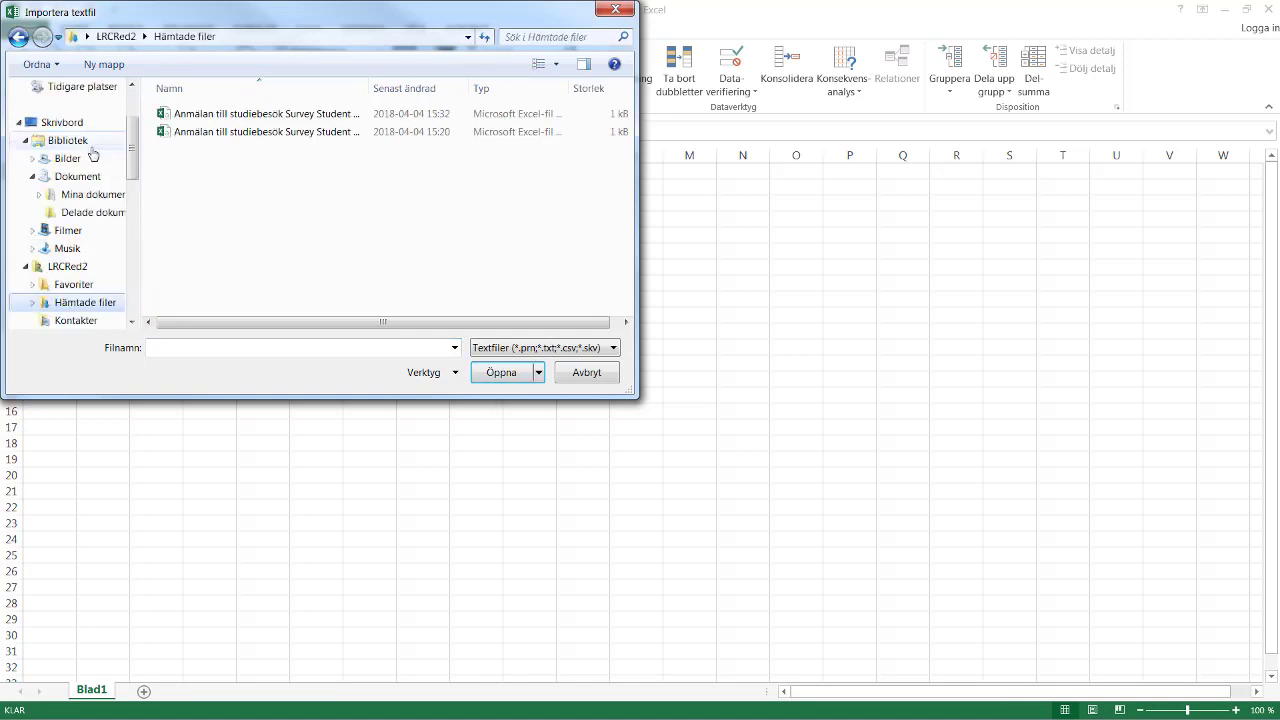
left_click(224, 115)
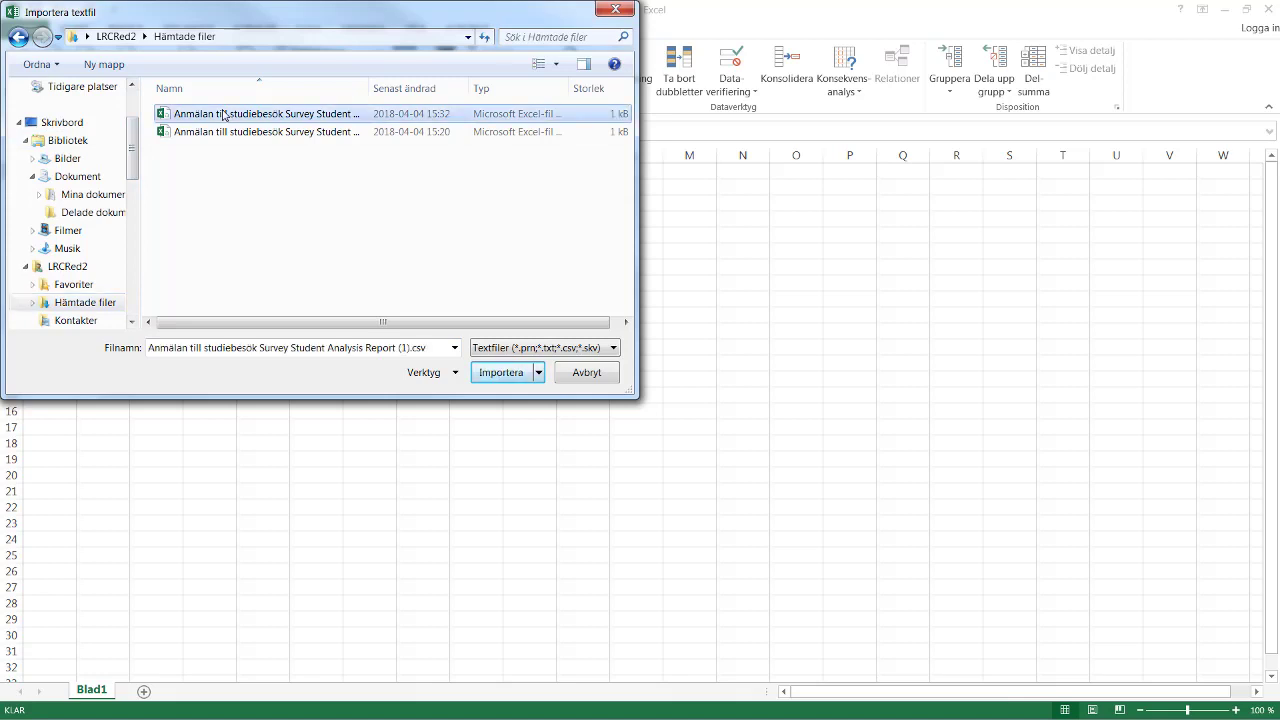
left_click(519, 375)
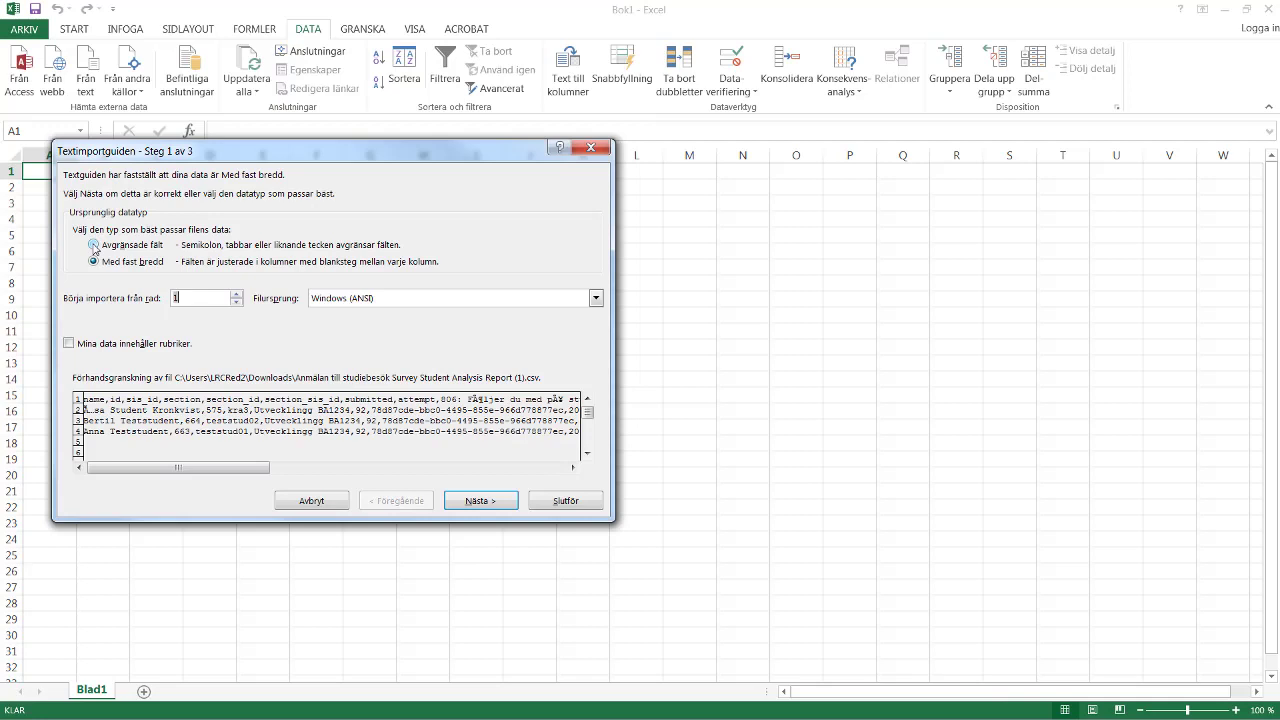
- Import the file as delimited data with comma added as a delimiter, placing it at cell A1 of the current sheet
left_click(93, 245)
left_click(495, 502)
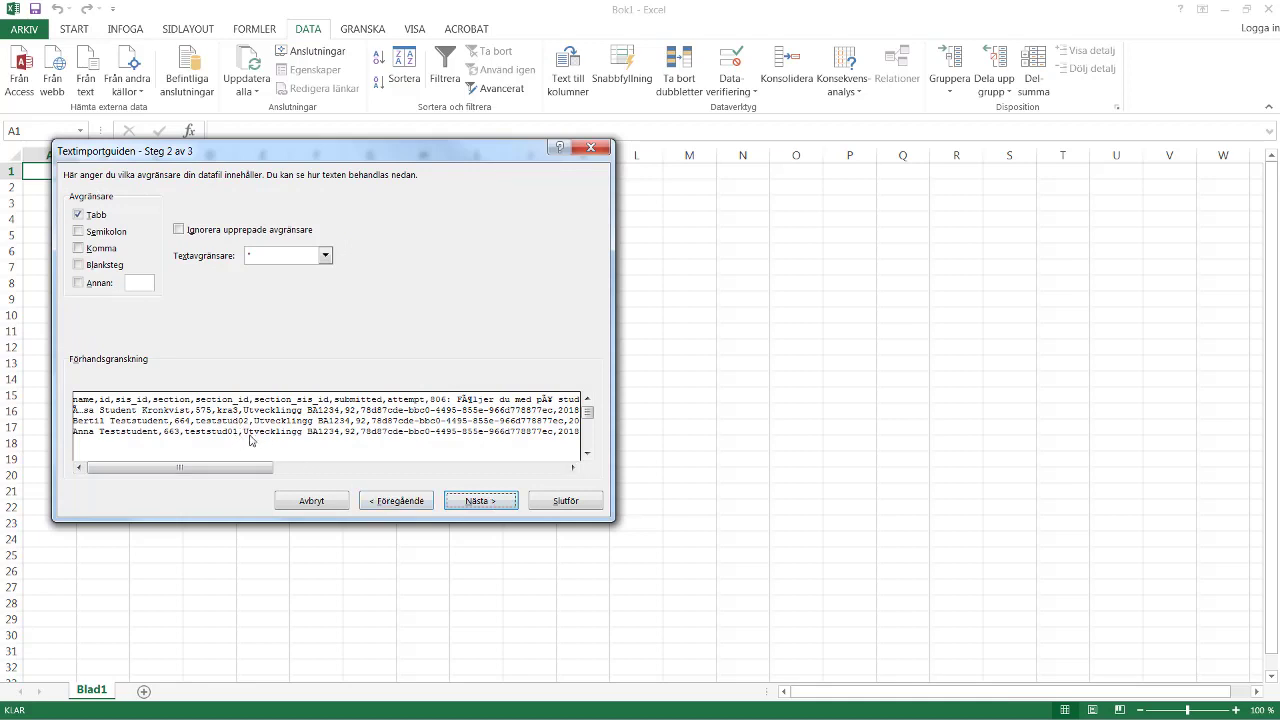
left_click(72, 250)
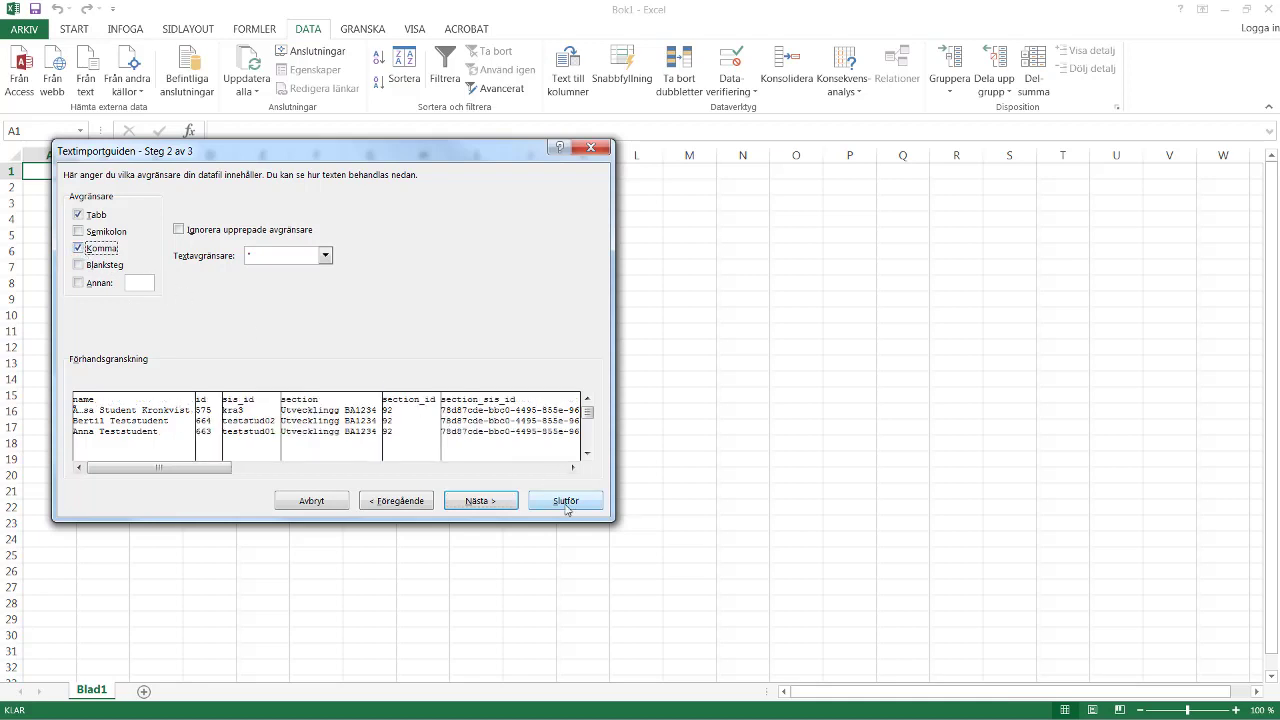
left_click(572, 508)
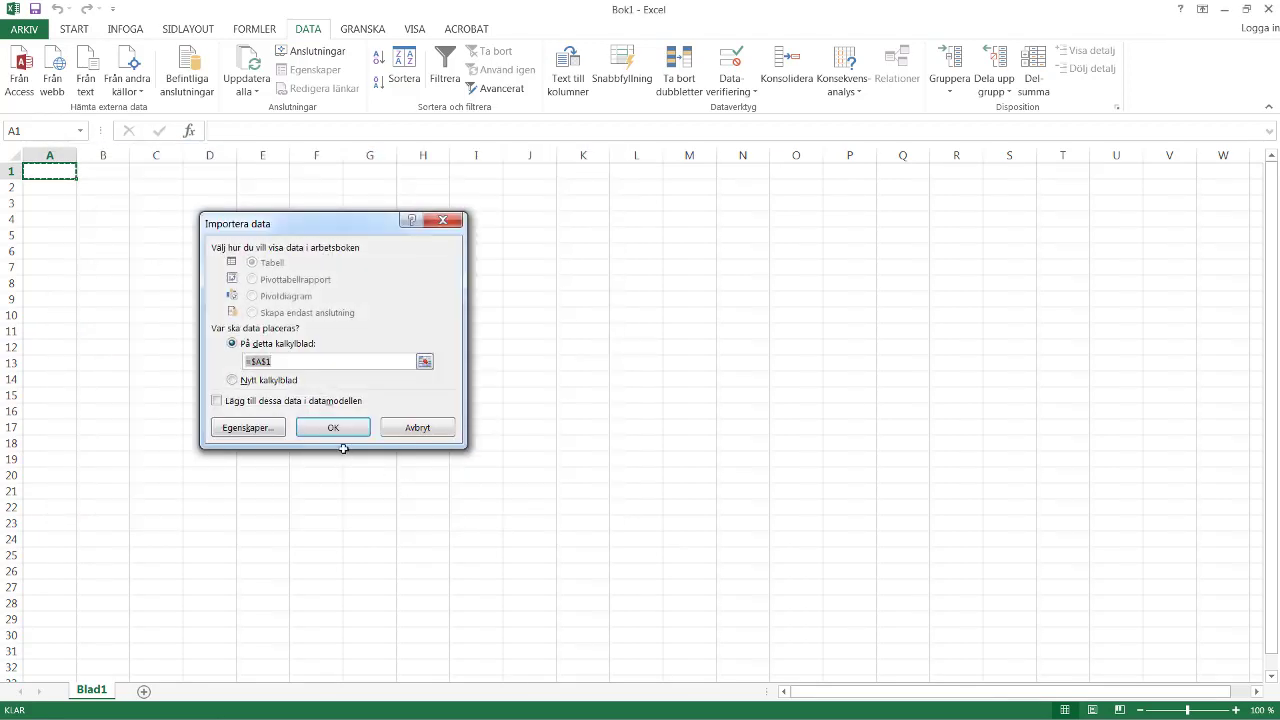
left_click(337, 428)
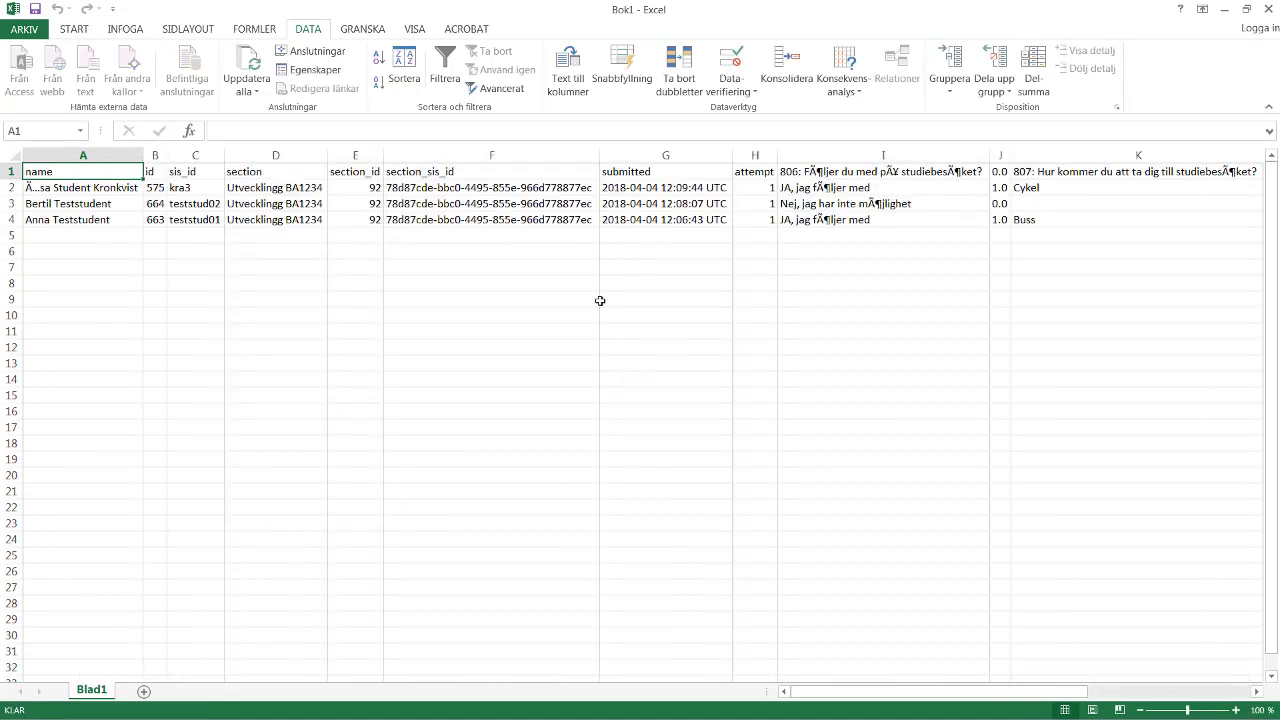